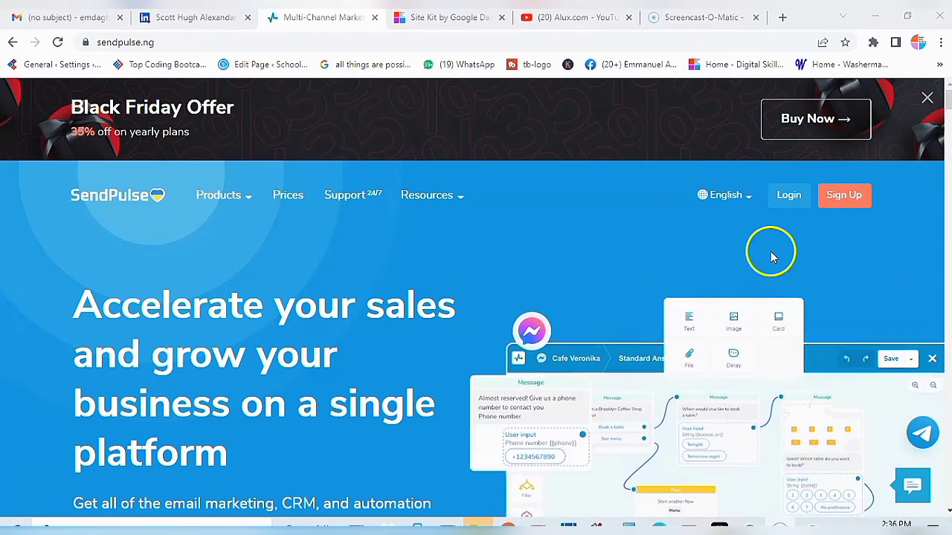
Step: Leave the account registration form and switch to the SendPulse sign-in form
click(838, 198)
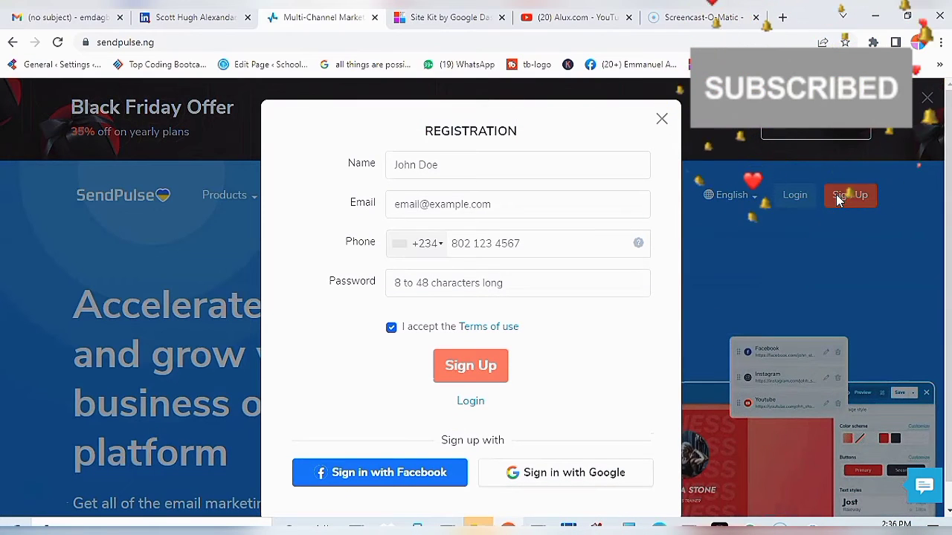
click(494, 174)
click(495, 172)
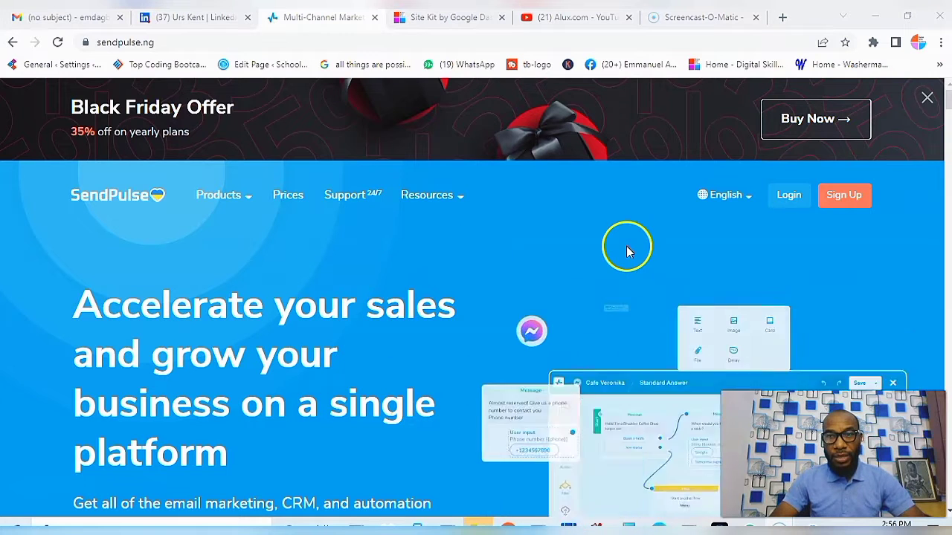
click(800, 204)
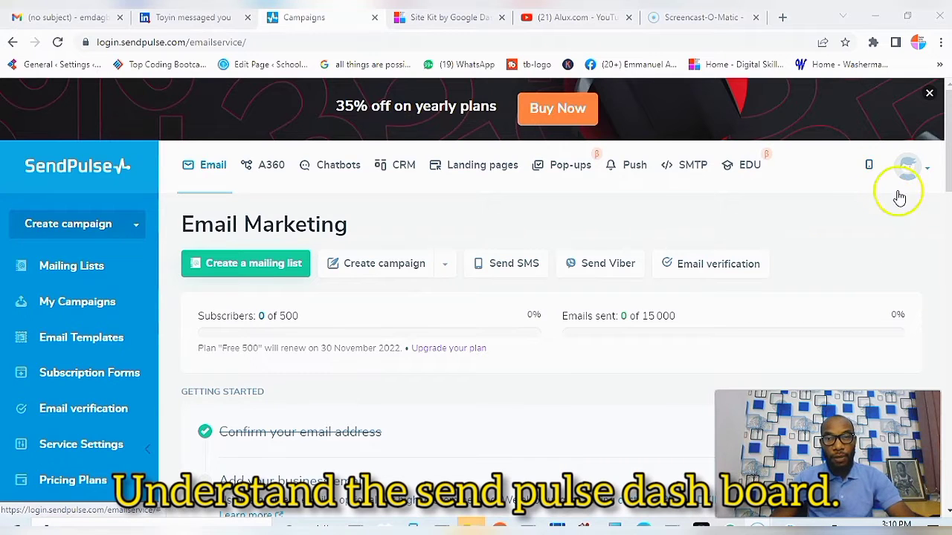
drag(946, 149, 947, 165)
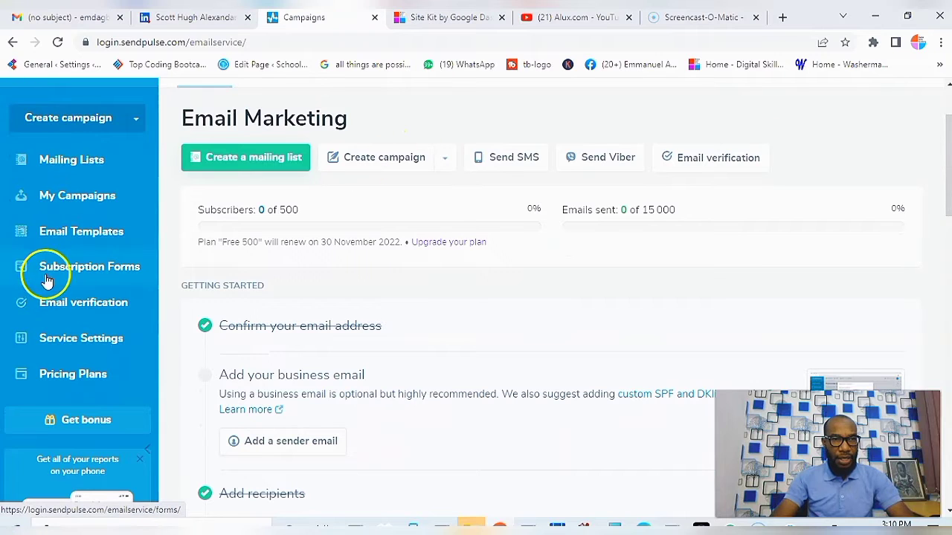
drag(945, 191, 946, 169)
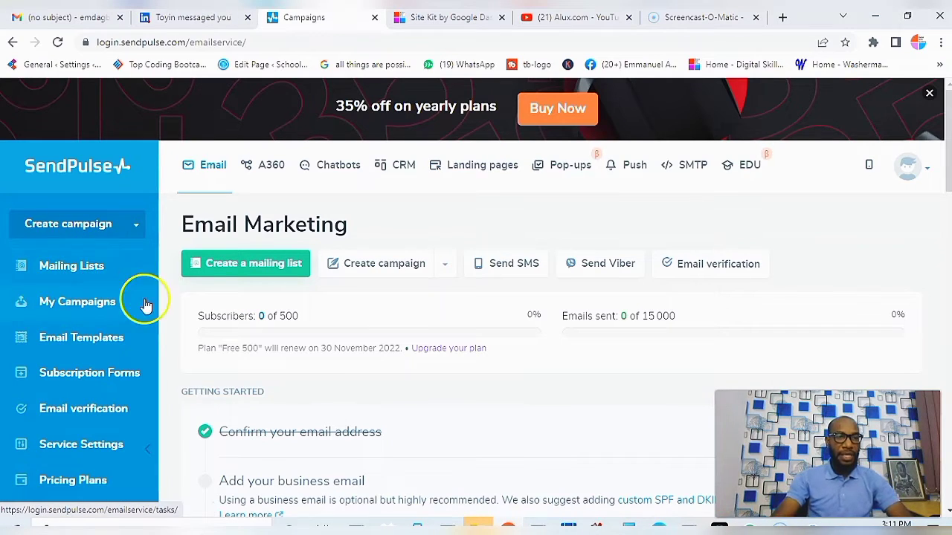
click(92, 268)
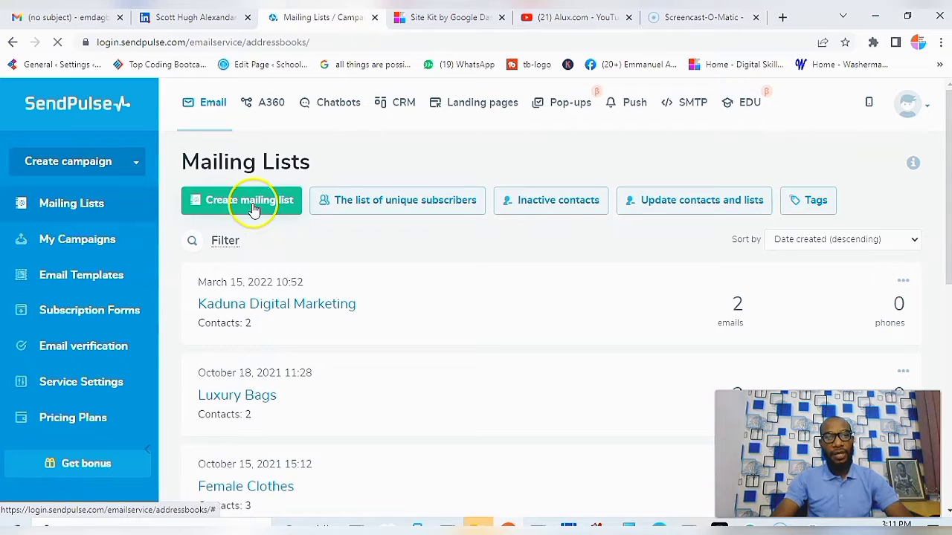
click(228, 206)
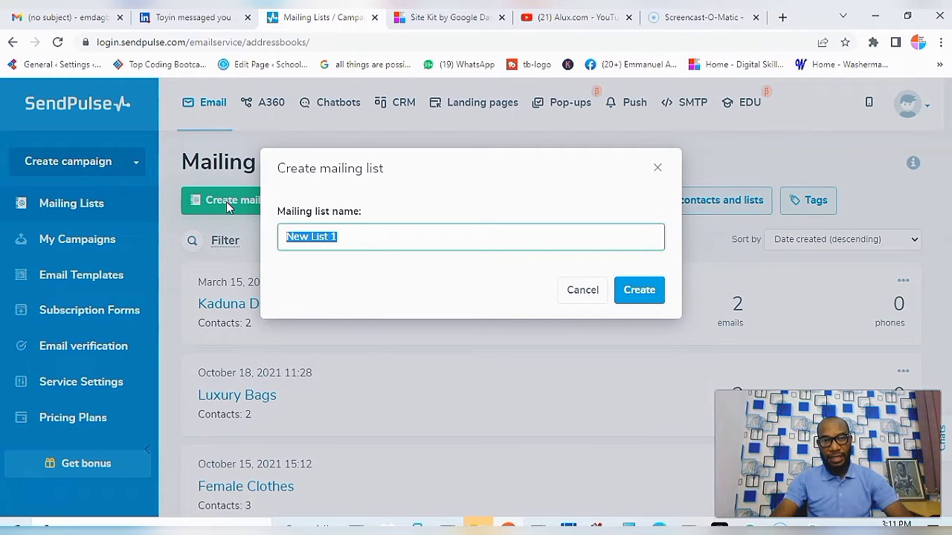
click(582, 290)
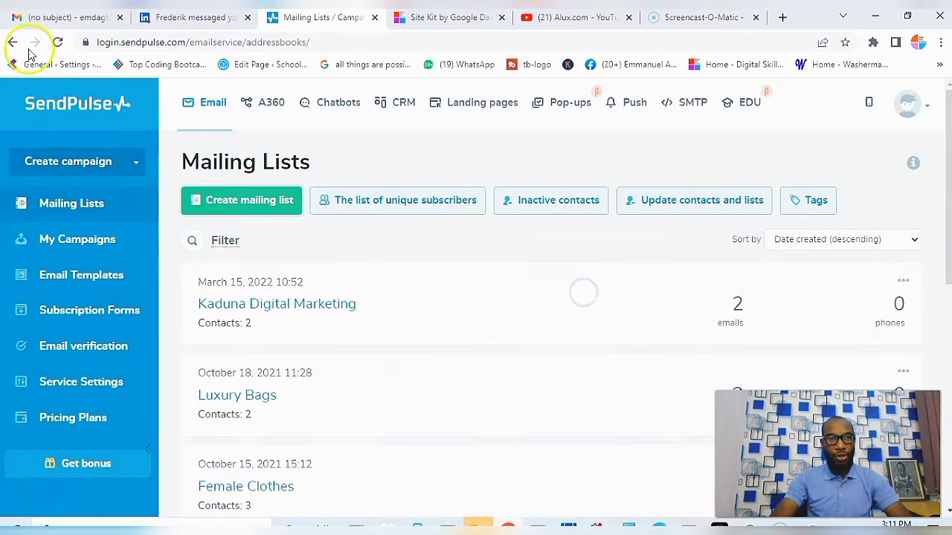
click(12, 42)
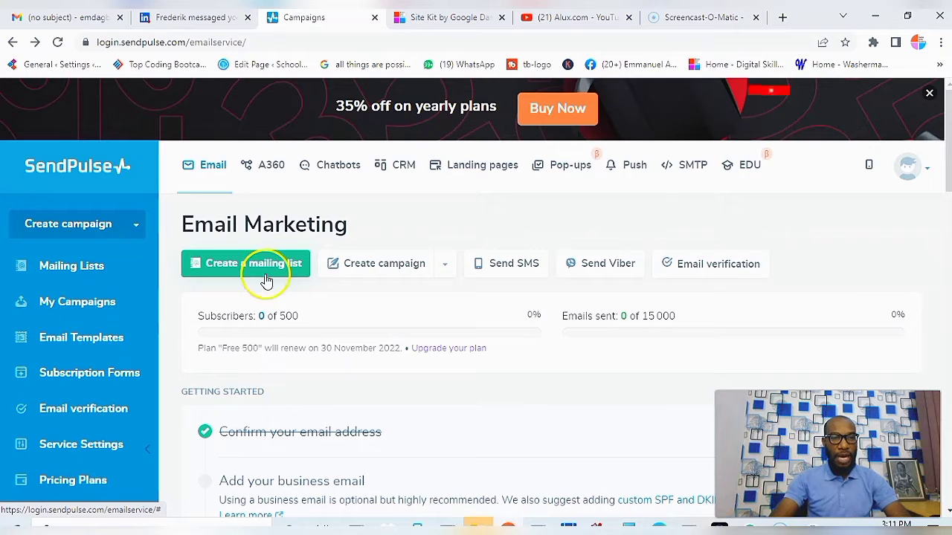
Step: Create a new mailing list named 'Cakes Customers' in place of the default name
click(251, 270)
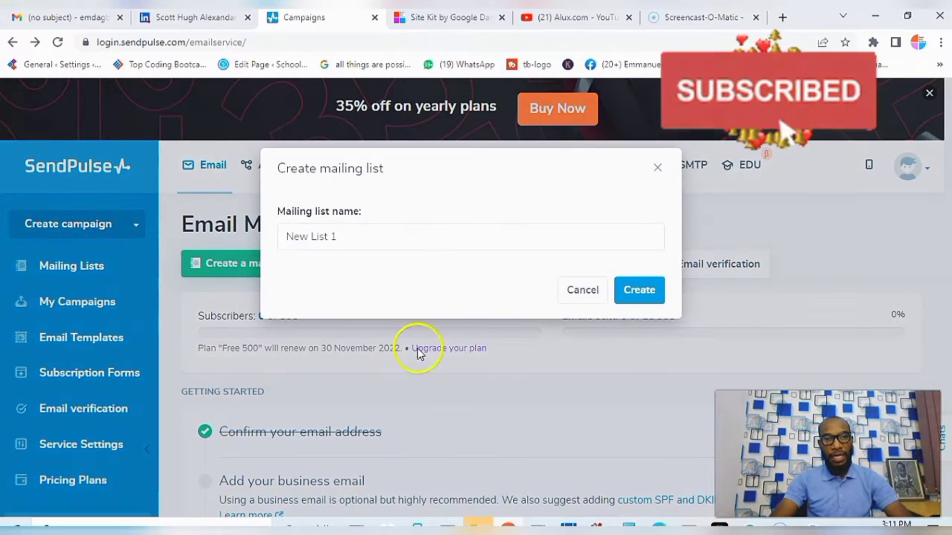
click(350, 240)
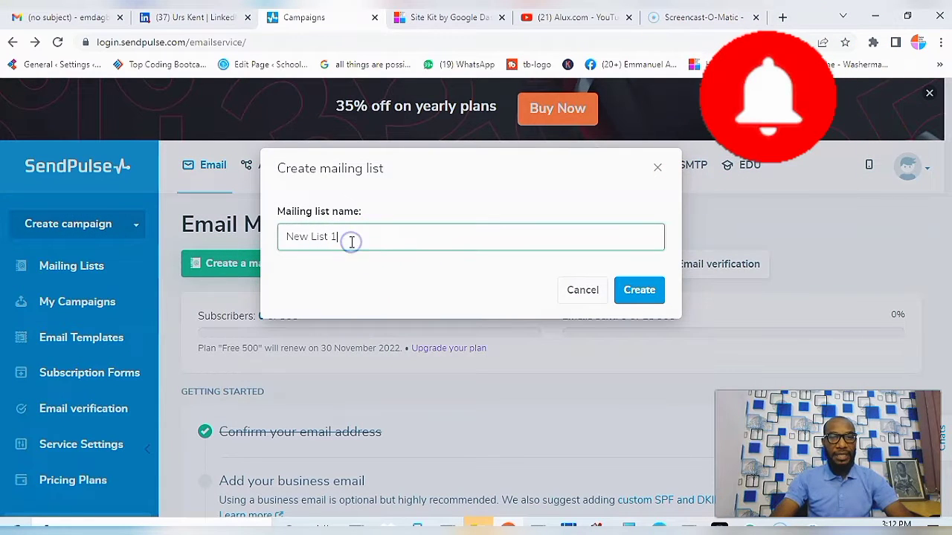
key(BackSpace)
key(BackSpace)
key(BackSpace)
key(BackSpace)
key(BackSpace)
key(BackSpace)
key(BackSpace)
key(BackSpace)
key(BackSpace)
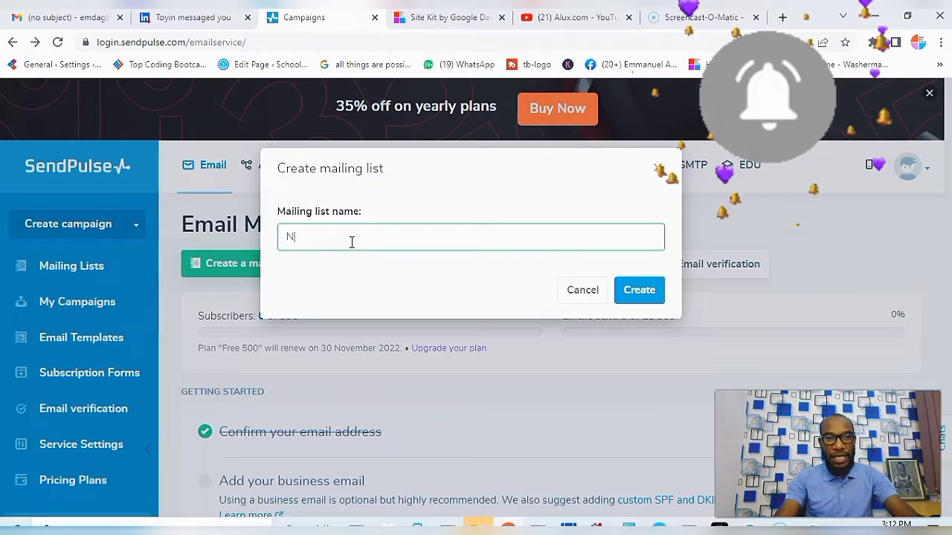
key(BackSpace)
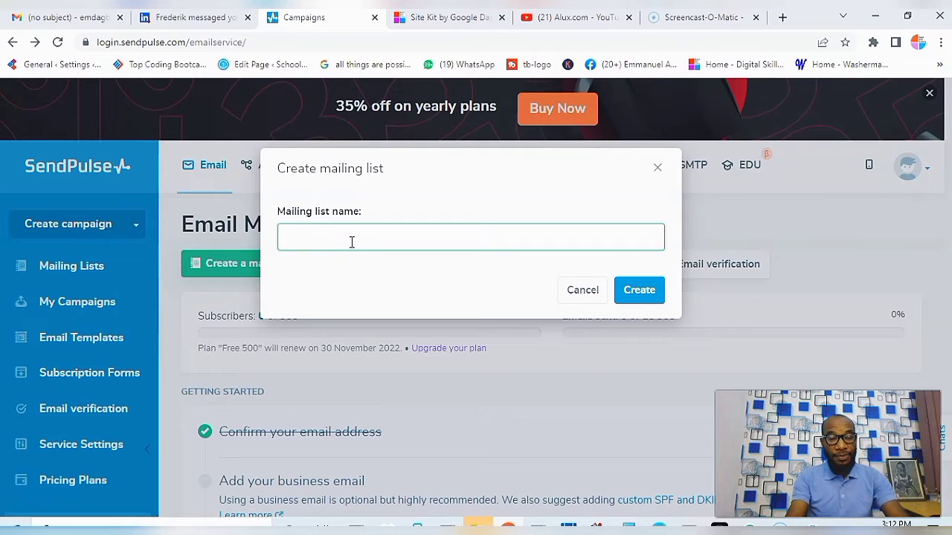
text(Cak)
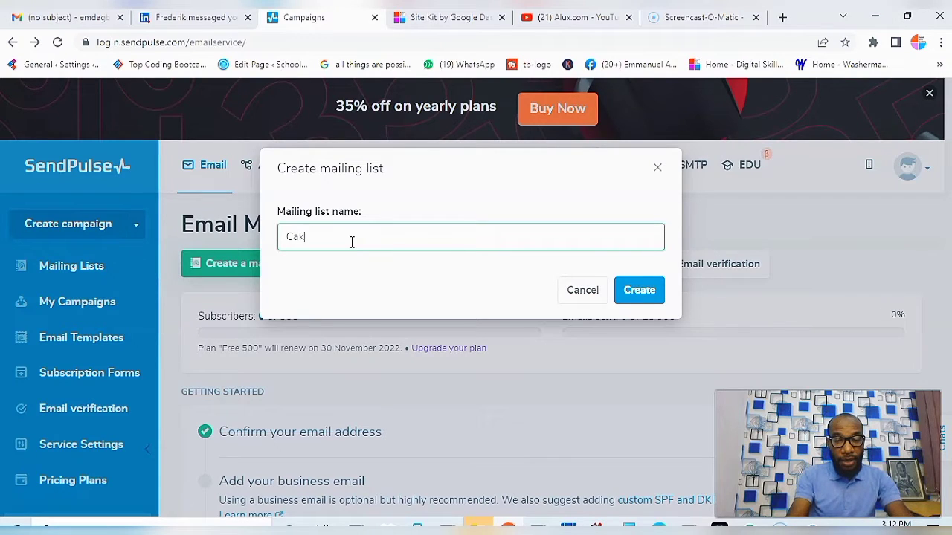
text(es Customers)
click(417, 246)
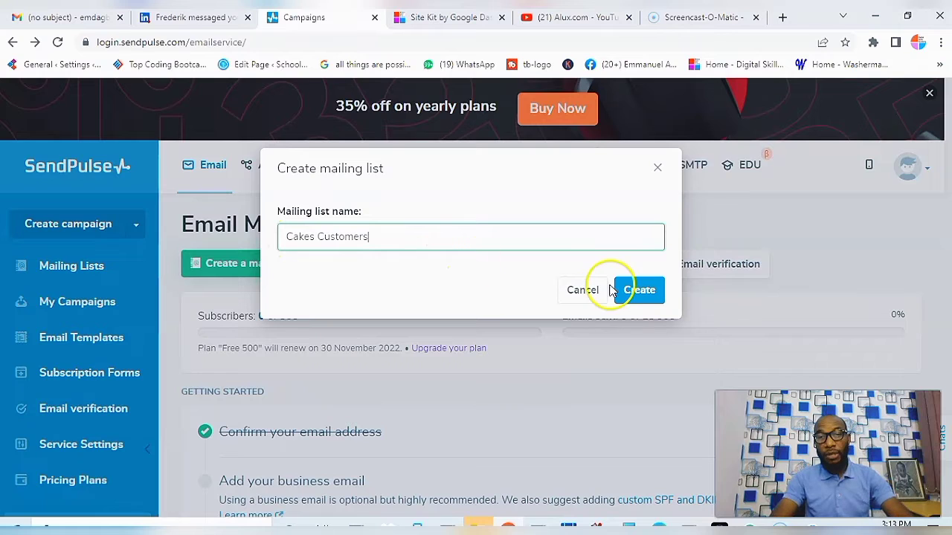
click(641, 296)
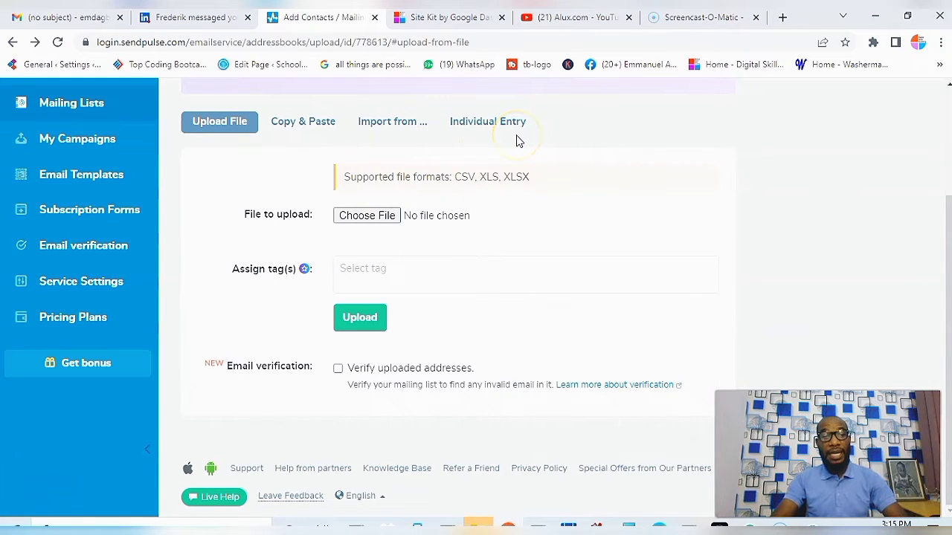
Step: Use Individual Entry to add the first contact's email, phone number and full name
click(480, 123)
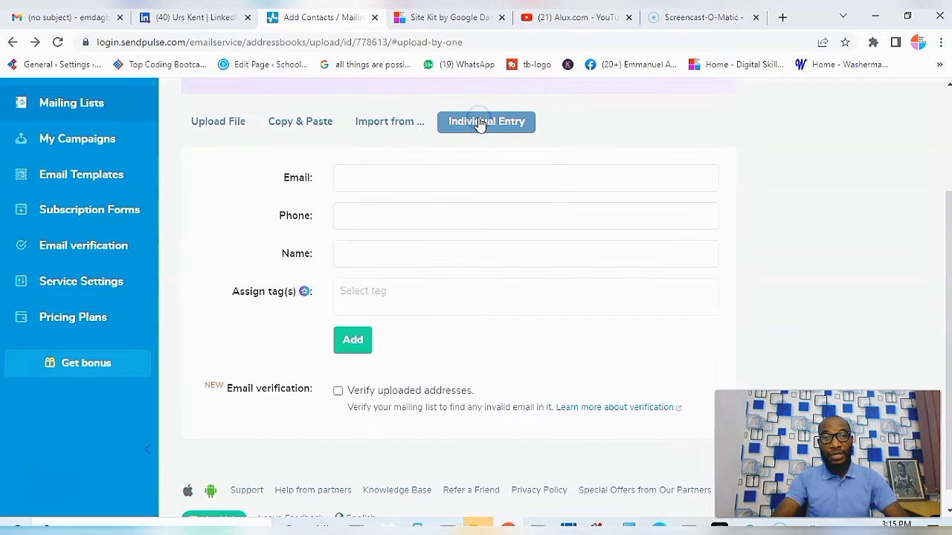
click(379, 185)
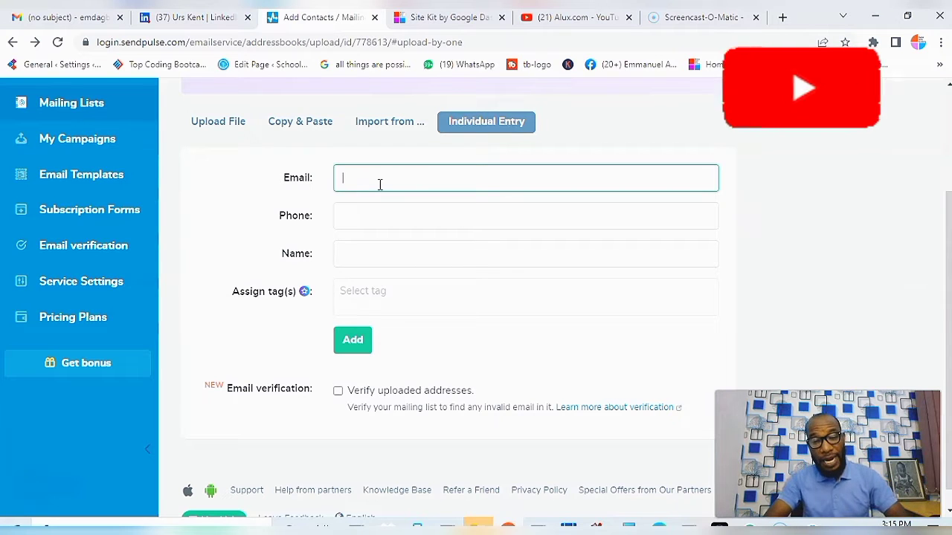
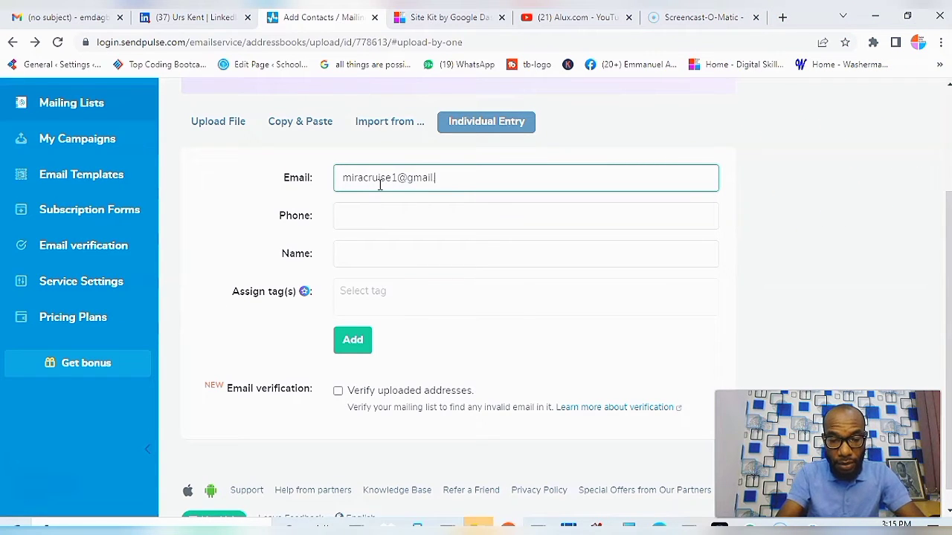
click(373, 216)
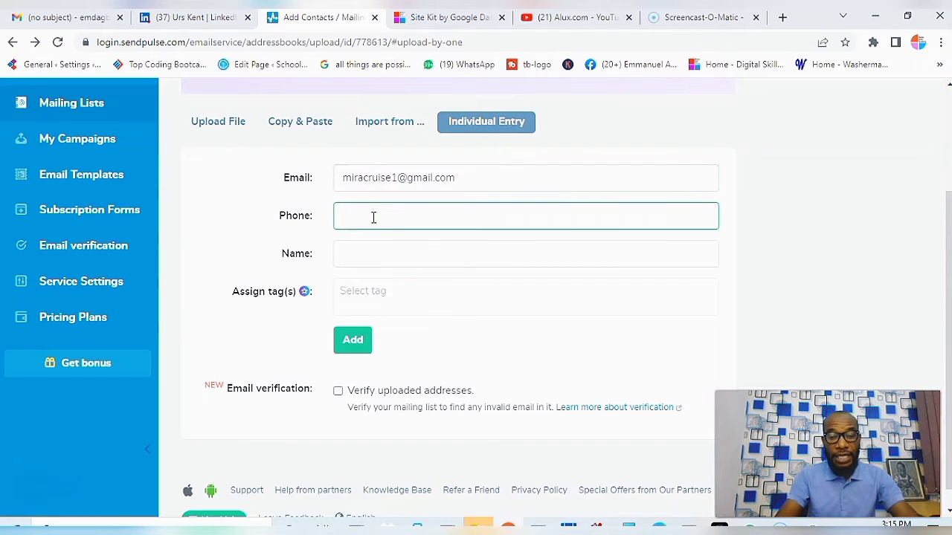
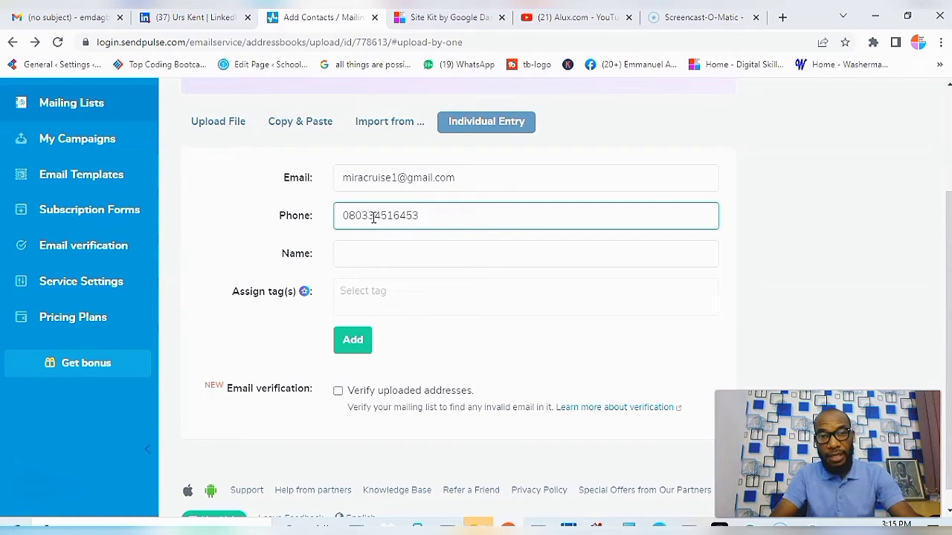
click(366, 259)
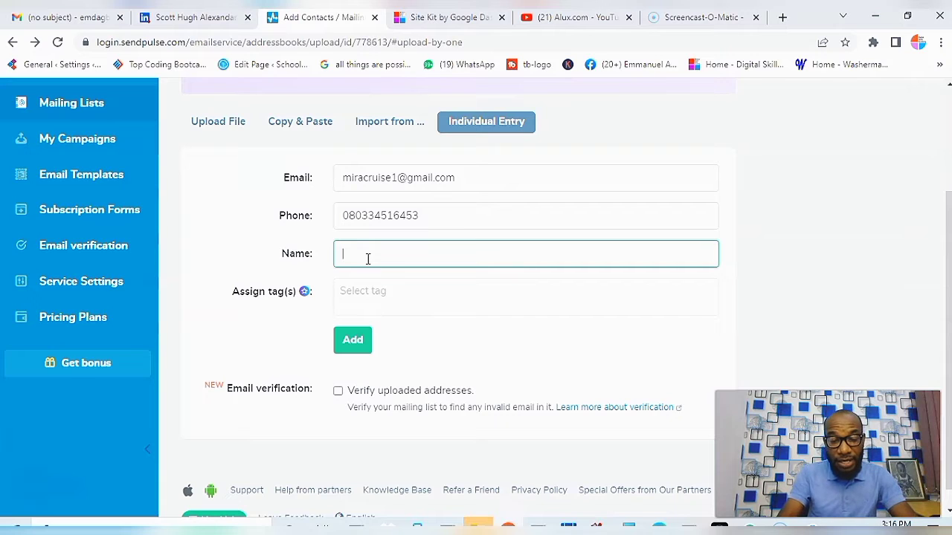
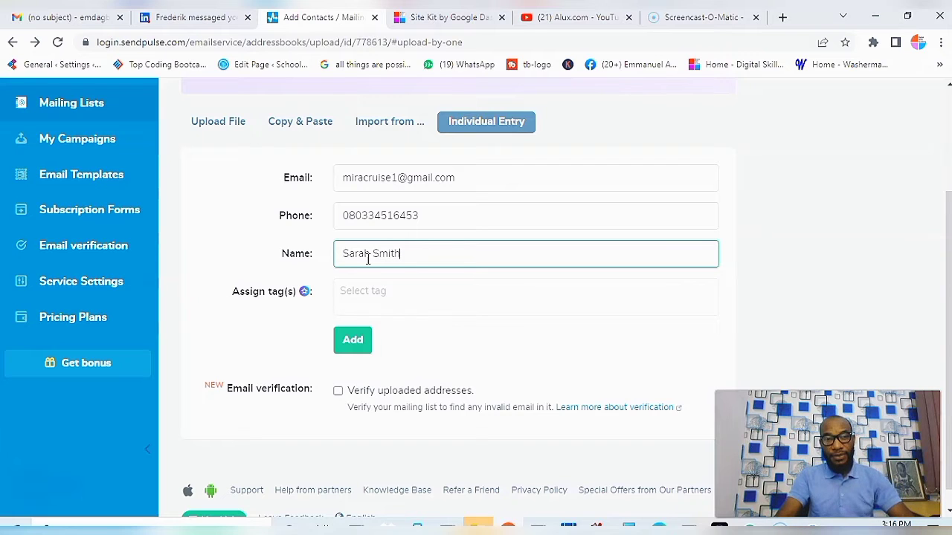
click(367, 297)
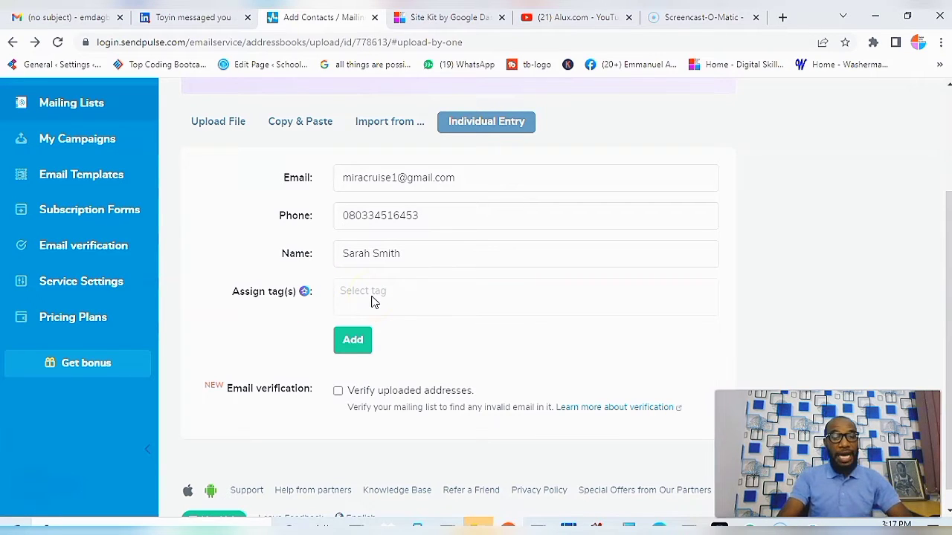
click(348, 347)
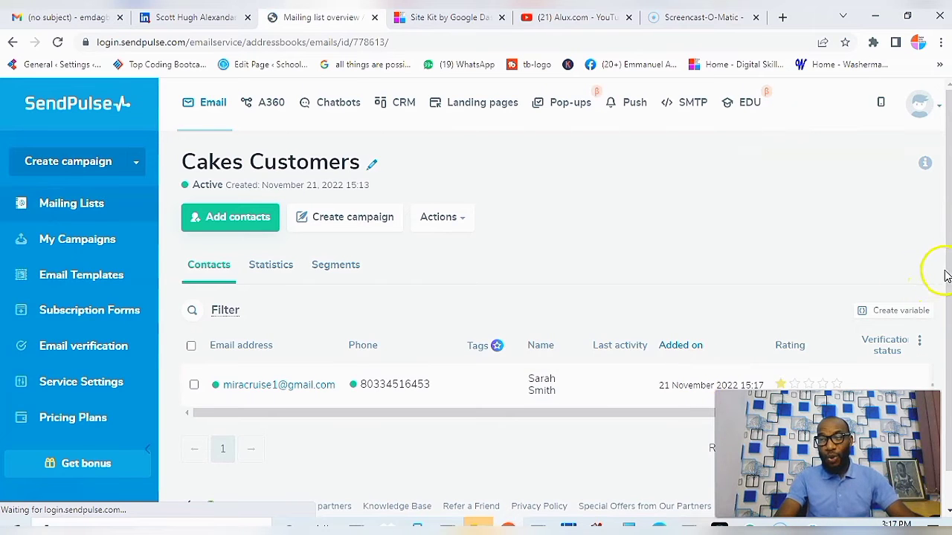
Step: Review the first contact in the Cakes Customers table, then begin adding another contact
scroll(944, 273, down, 1)
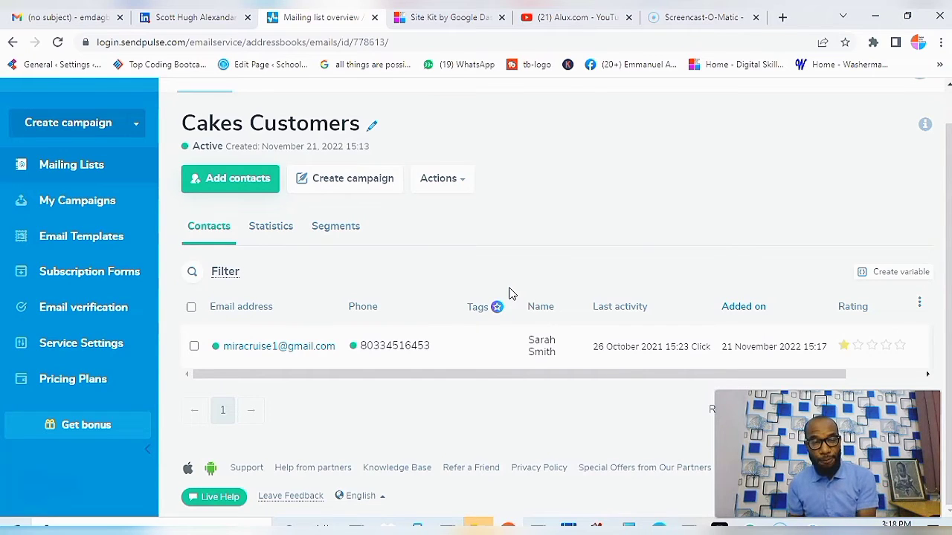
click(251, 185)
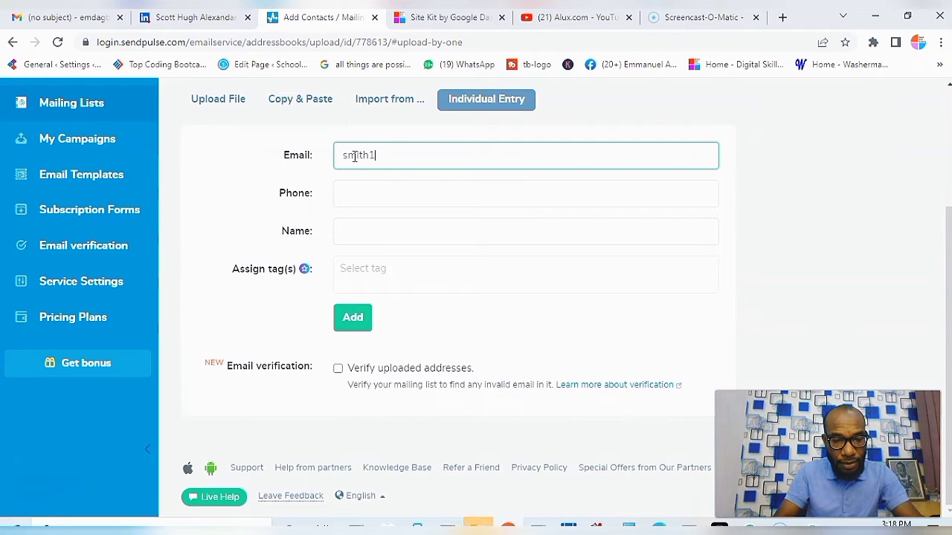
Step: Enter the second contact's email, phone number and full name, and add them to the list
text(gmail.com)
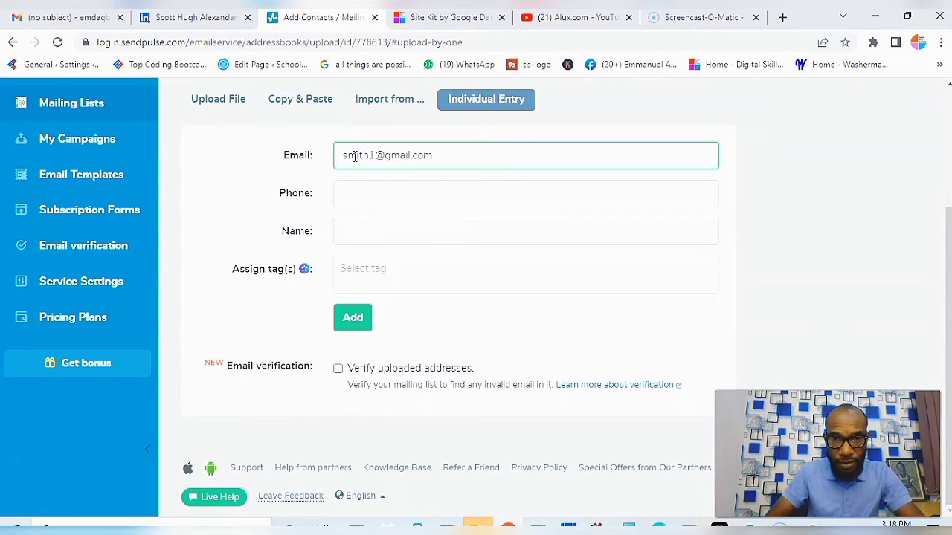
click(356, 197)
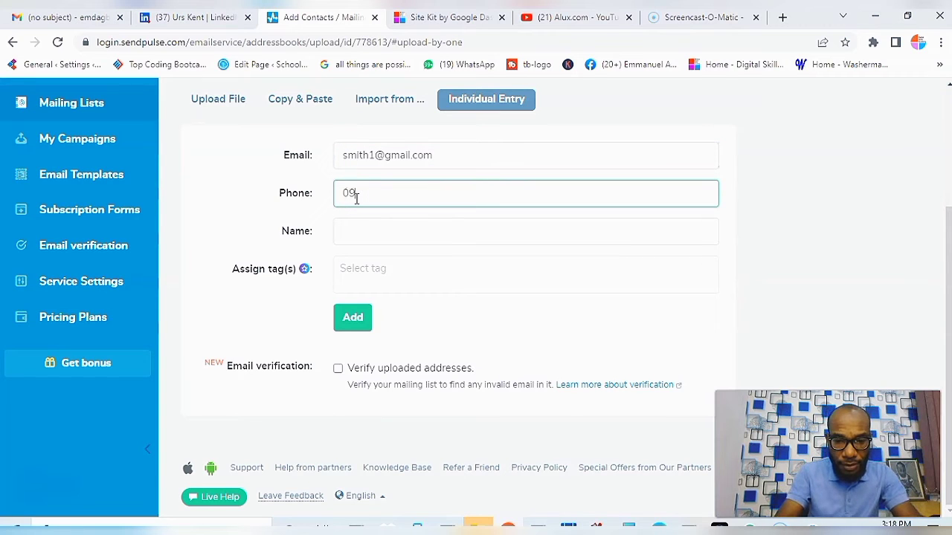
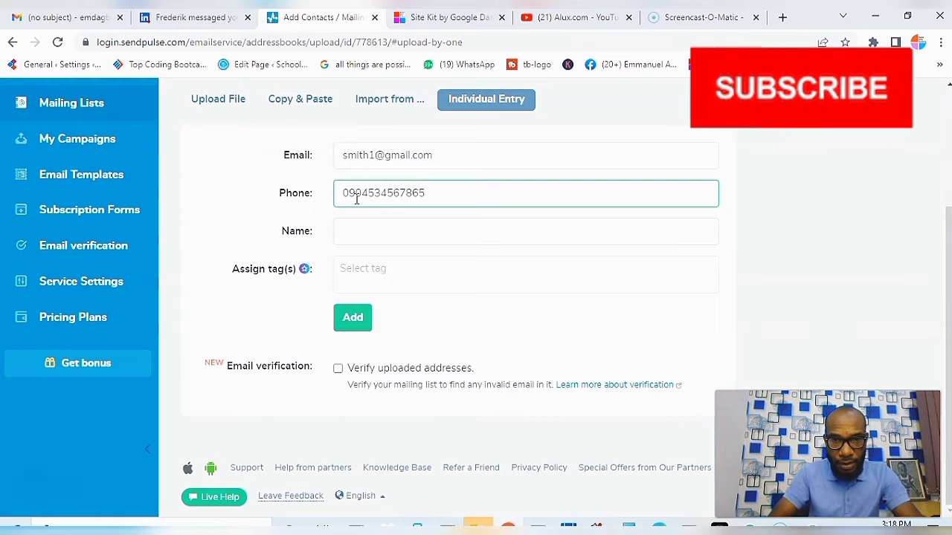
click(360, 227)
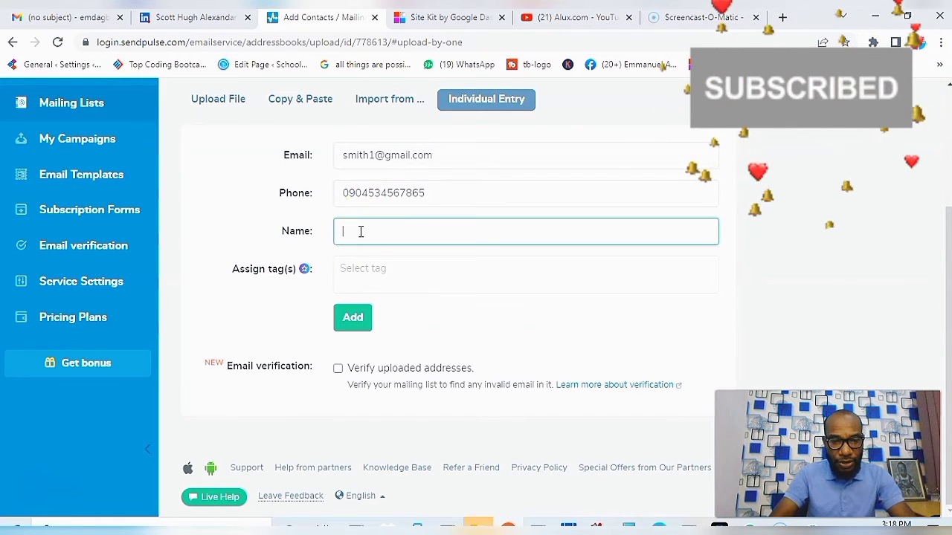
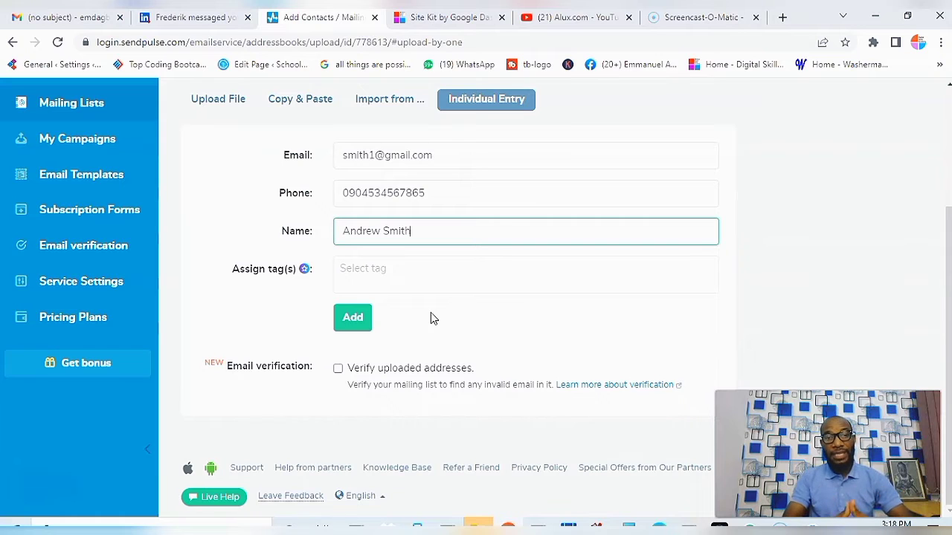
click(354, 323)
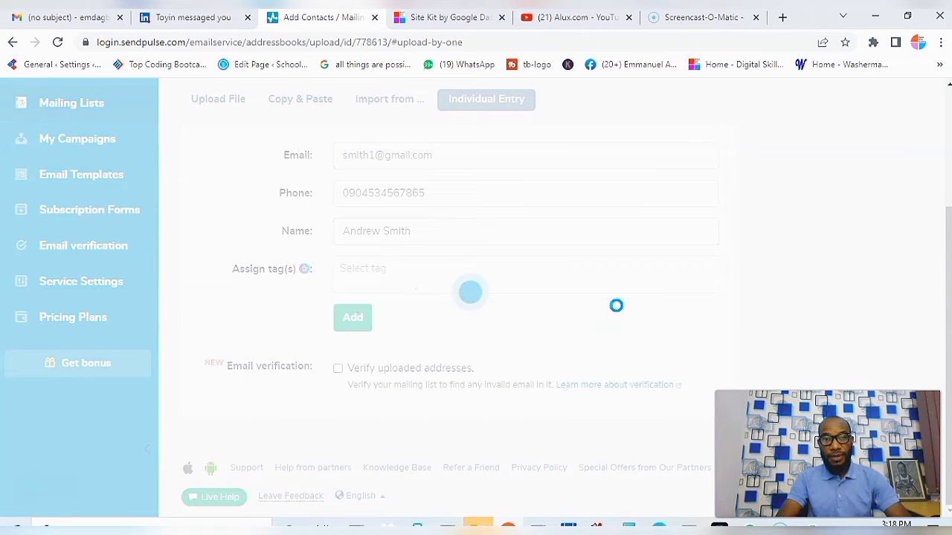
click(470, 291)
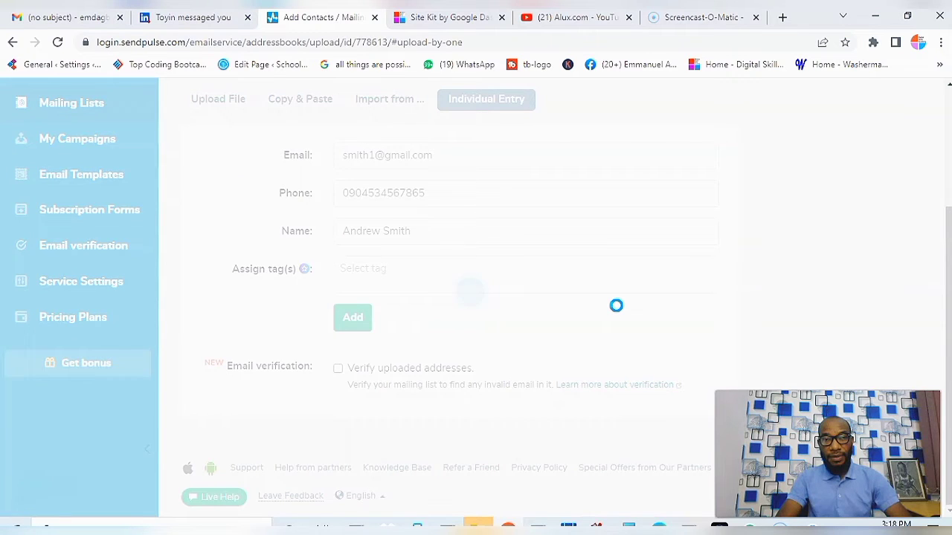
click(470, 292)
Step: Confirm the Cakes Customers contacts table lists both contacts with email, phone and name
click(470, 291)
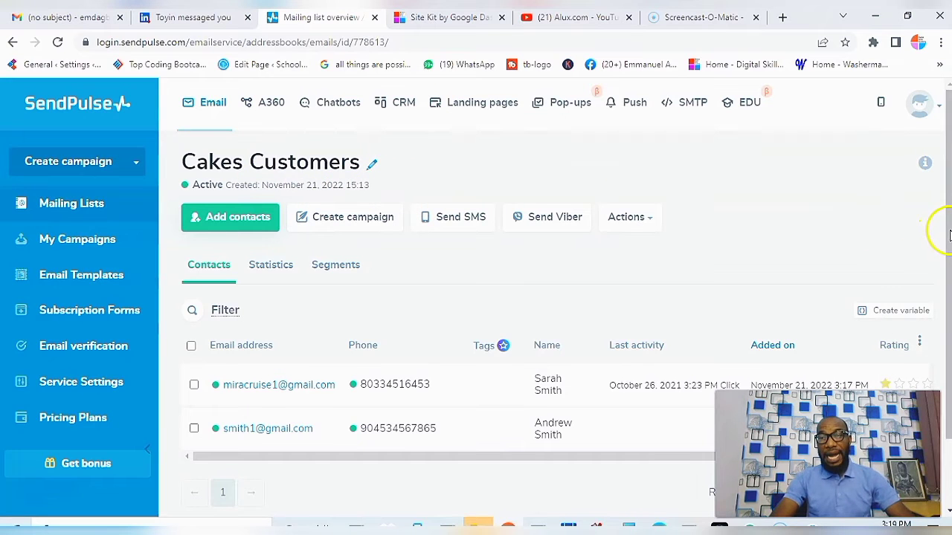
scroll(949, 234, down, 2)
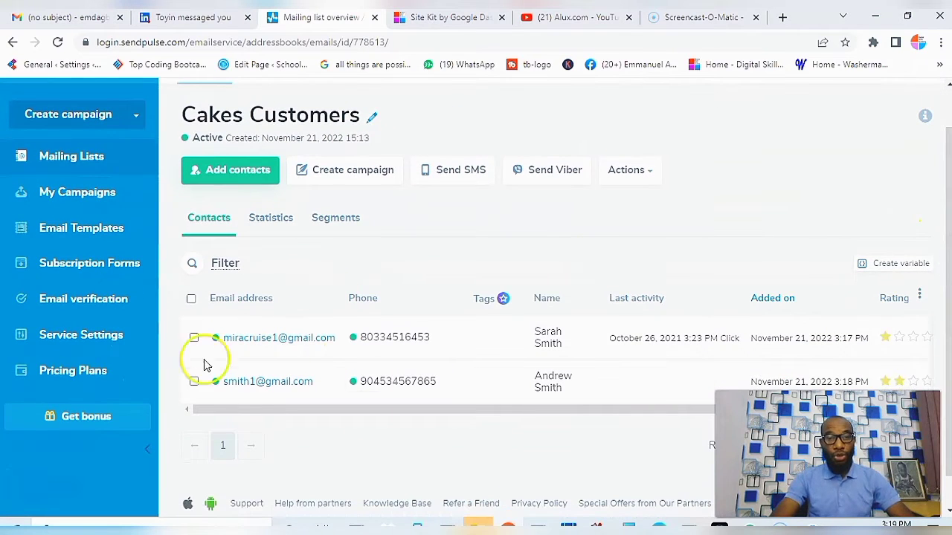